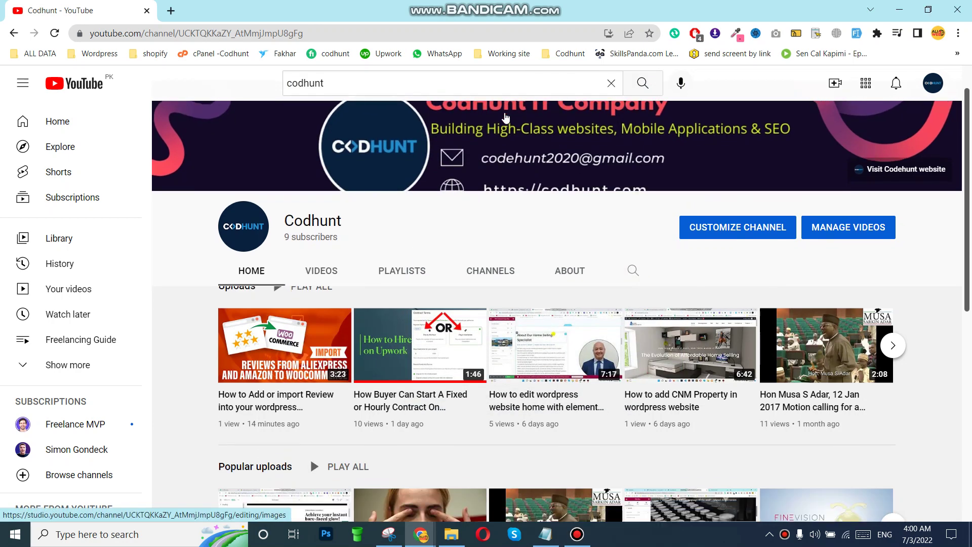
Select the Codhunt YouTube page address in Chrome's address bar so it can be replaced
left_click(159, 33)
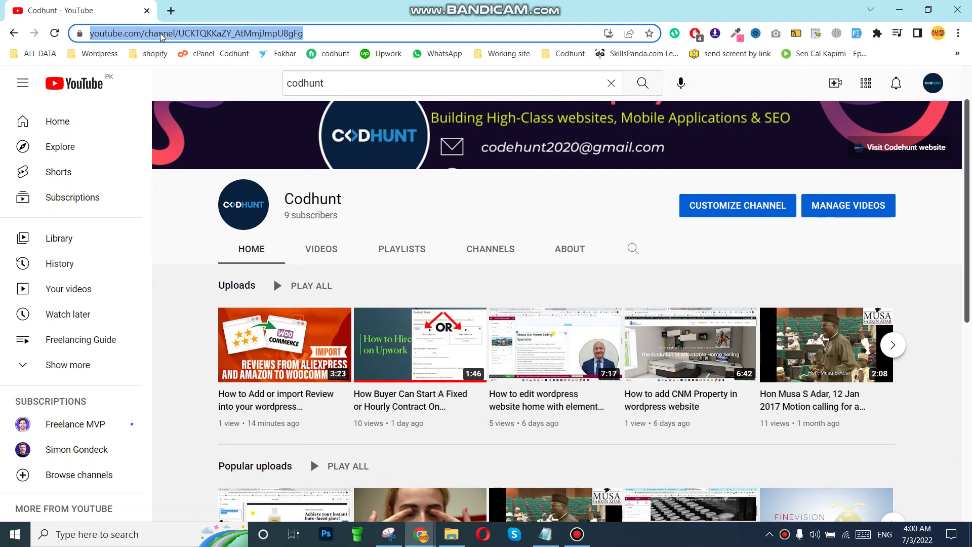
Go to bluehost.com from the 'blue' autocomplete and open the hosting Login page
type("bluehost.com")
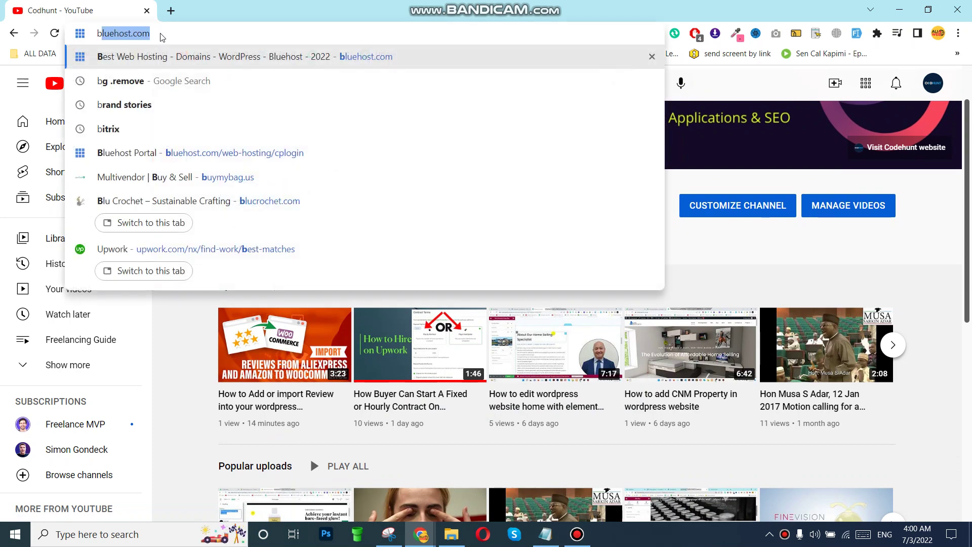
key("Return")
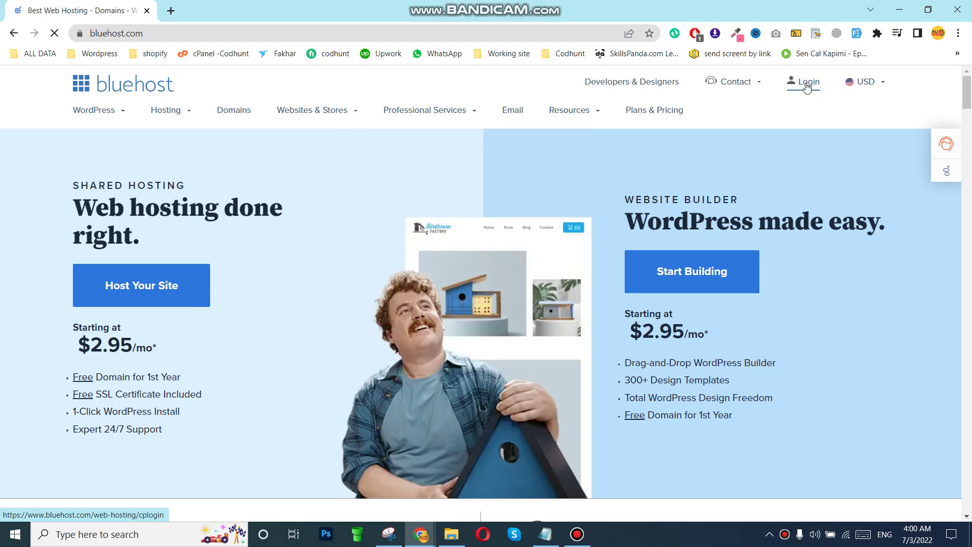
left_click(808, 86)
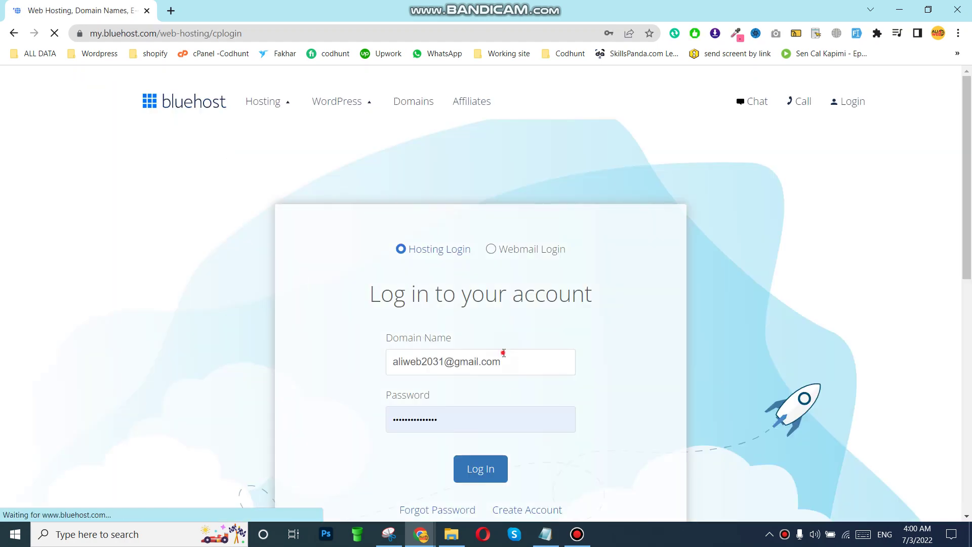
Fill in the saved pandora-group.net login from Chrome autofill and submit it
left_click(503, 353)
key("ctrl+a")
type("p")
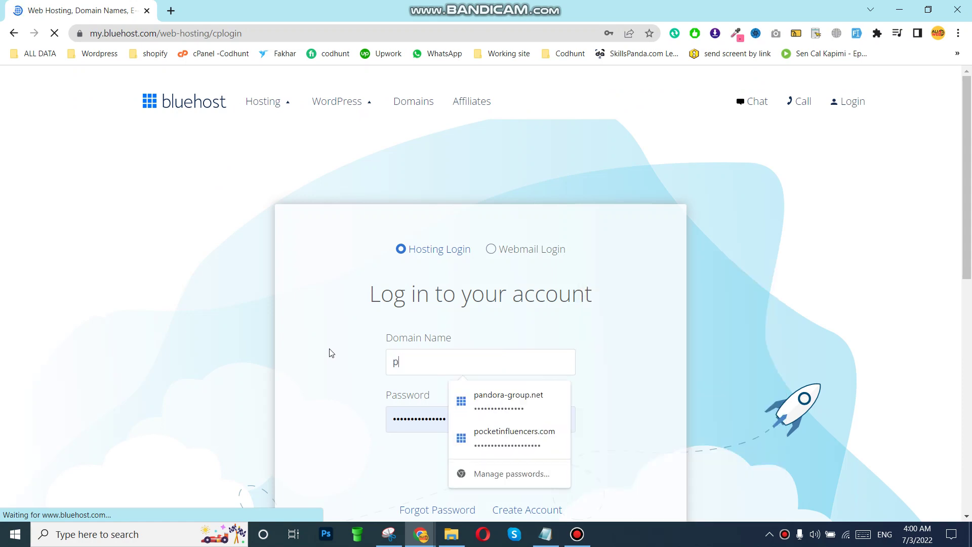
left_click(520, 438)
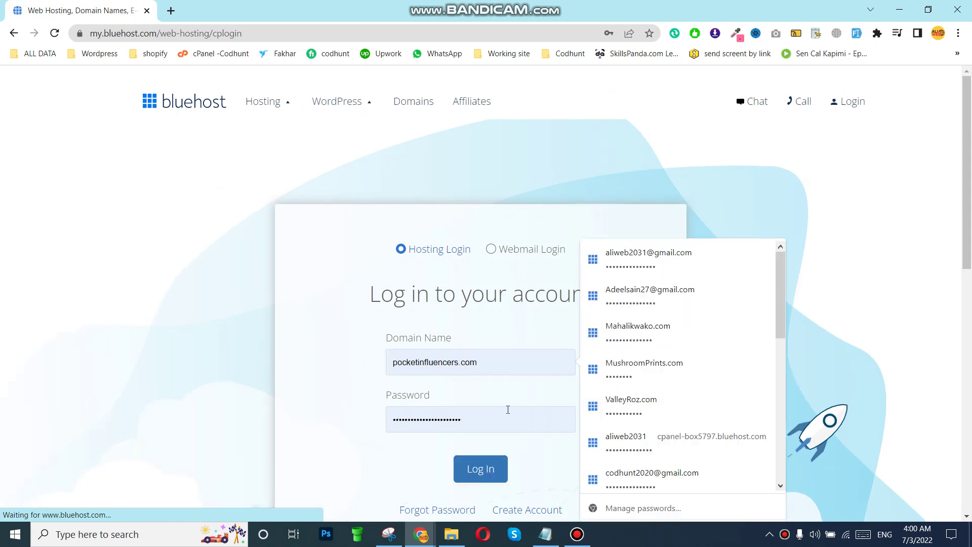
left_click(487, 362)
key("ctrl+a")
key("BackSpace")
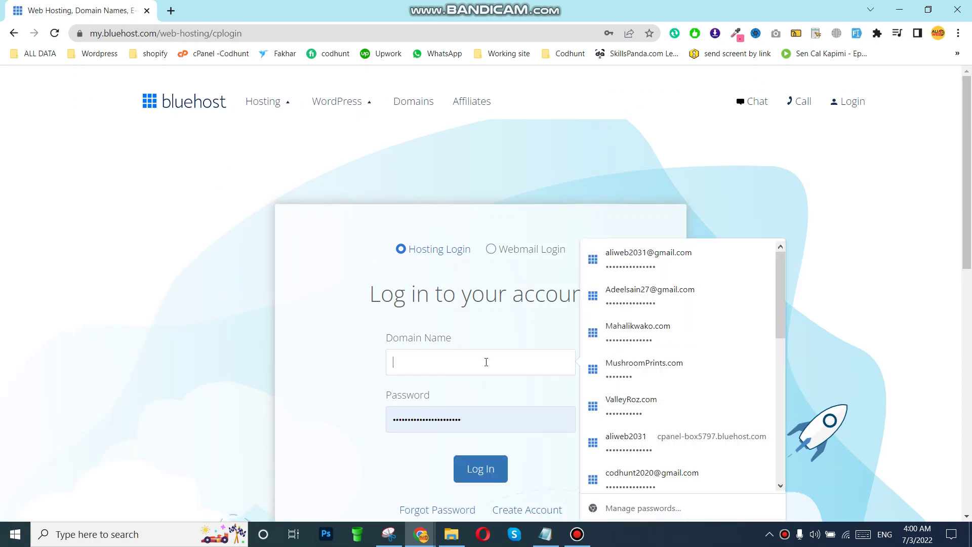
type("pa")
left_click(471, 397)
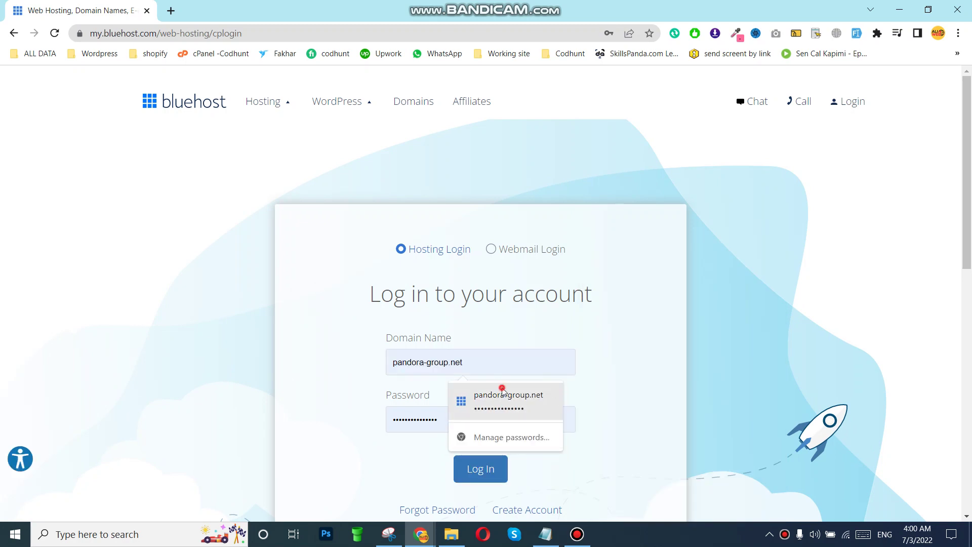
left_click(469, 467)
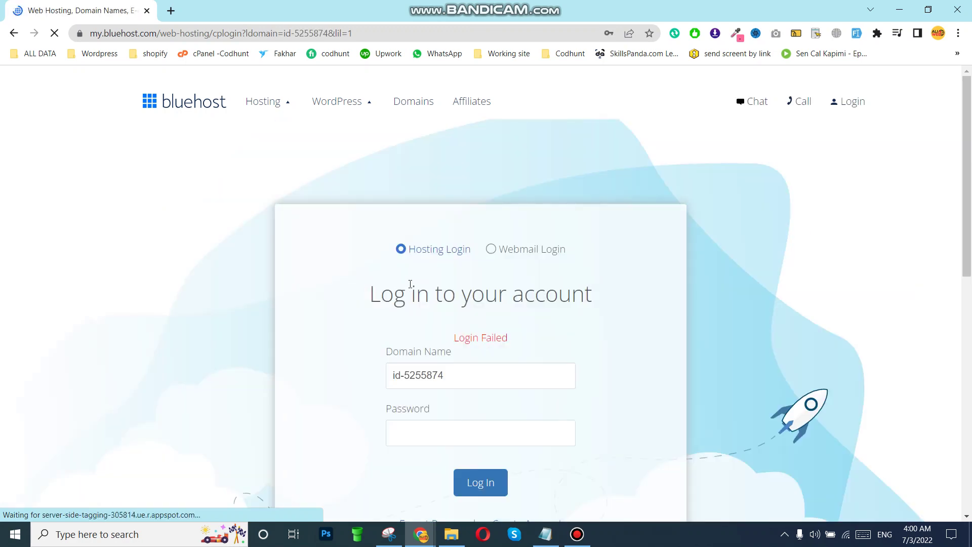
After the failed attempt, reselect the saved pandora-group.net login and log in again
left_click(462, 374)
left_click_drag(462, 375, 376, 373)
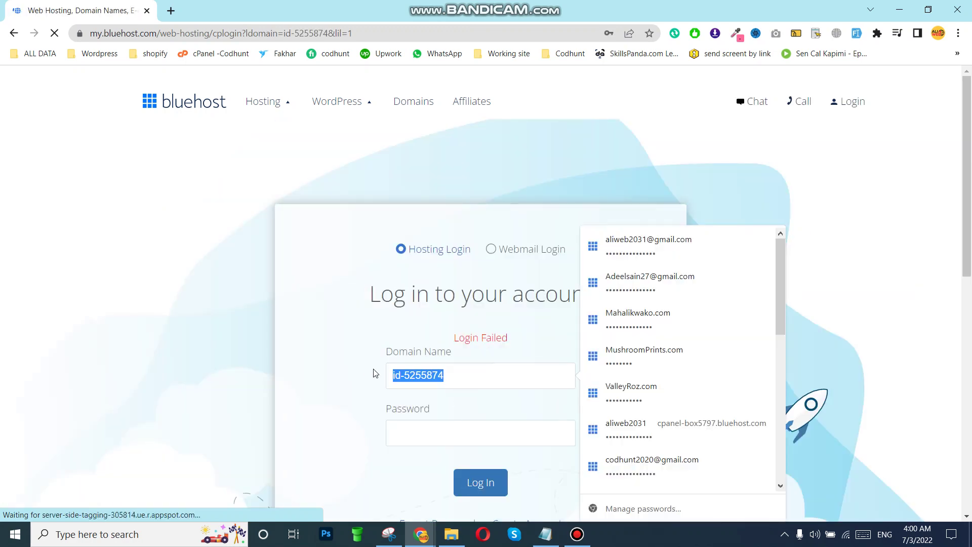
type("pandora-group.net")
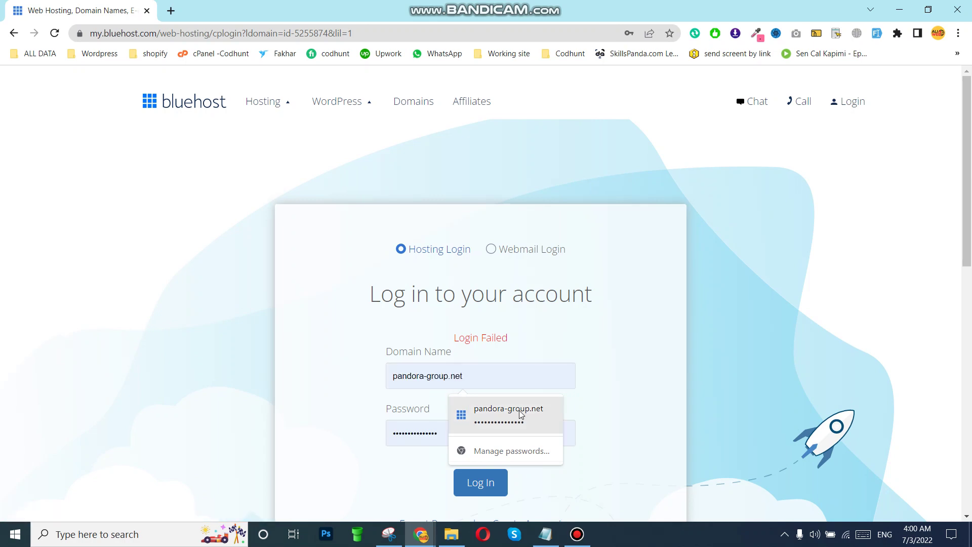
left_click(520, 414)
left_click(484, 482)
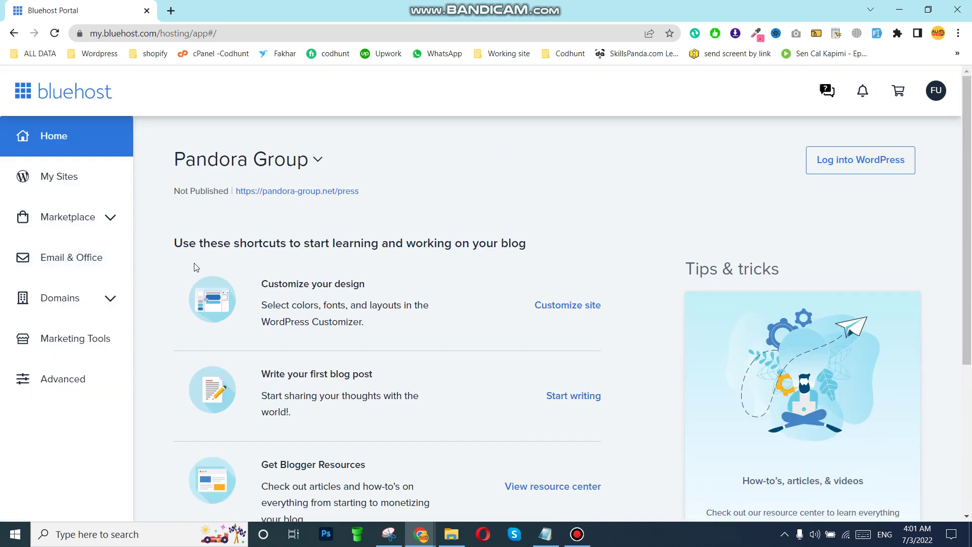
Review pandora-group.net and buymybag.us under My Domains, then open cPanel via Advanced
left_click(61, 299)
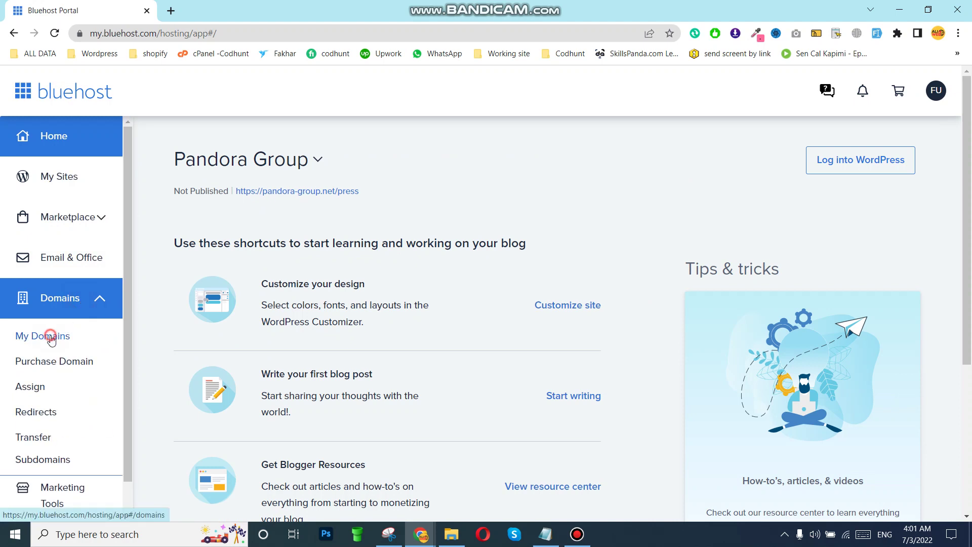
left_click(56, 338)
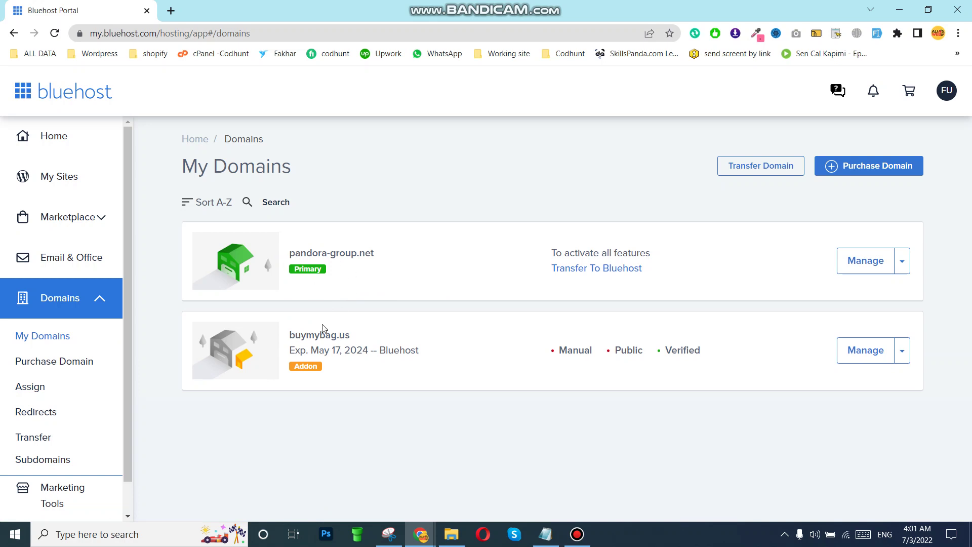
left_click_drag(287, 335, 349, 334)
left_click_drag(380, 256, 293, 255)
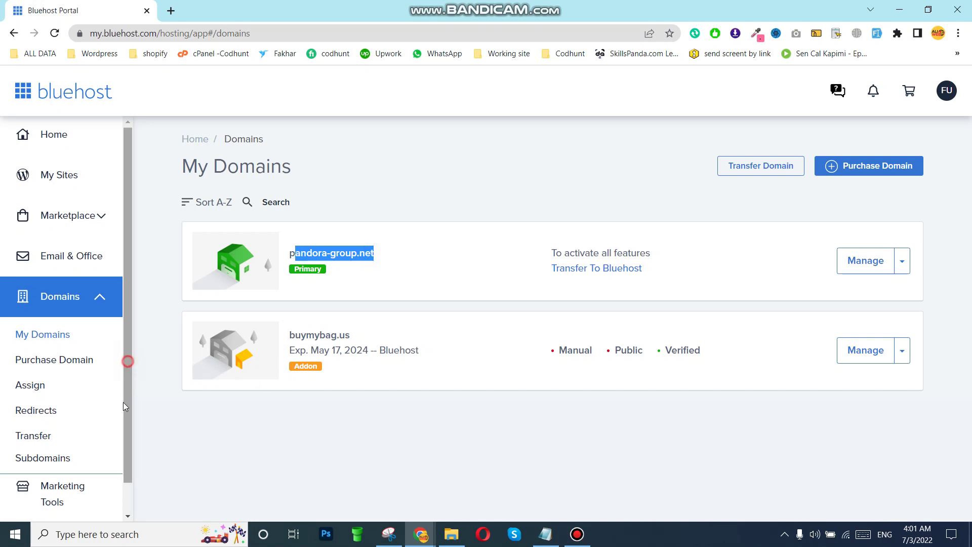
scroll(123, 402, "down", 1)
left_click(61, 504)
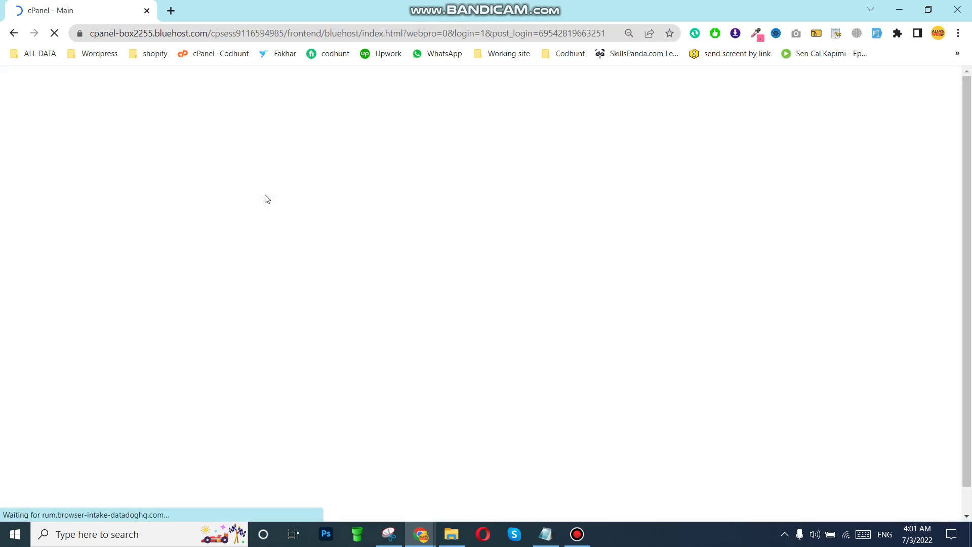
Open Email Accounts from the EMAIL section of cPanel
scroll(332, 284, "down", 9)
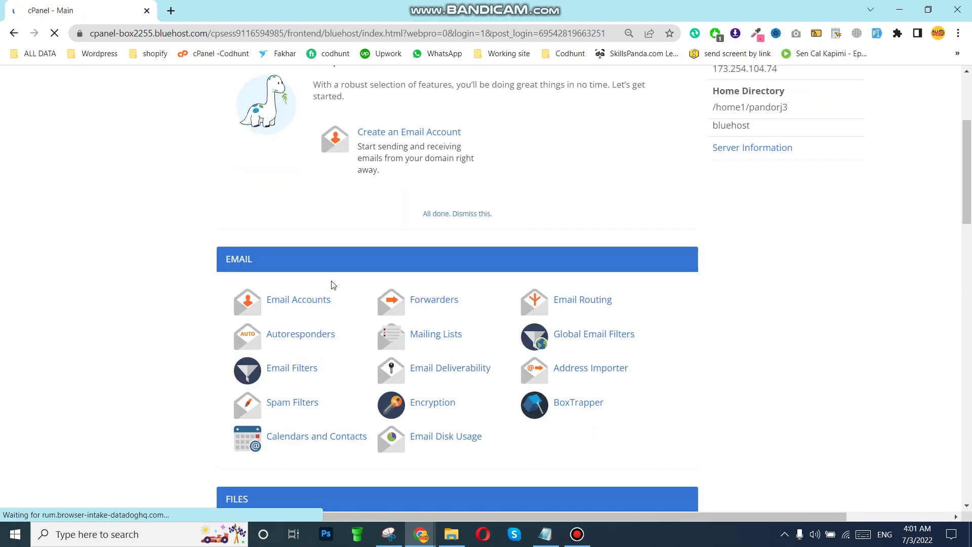
scroll(349, 284, "up", 3)
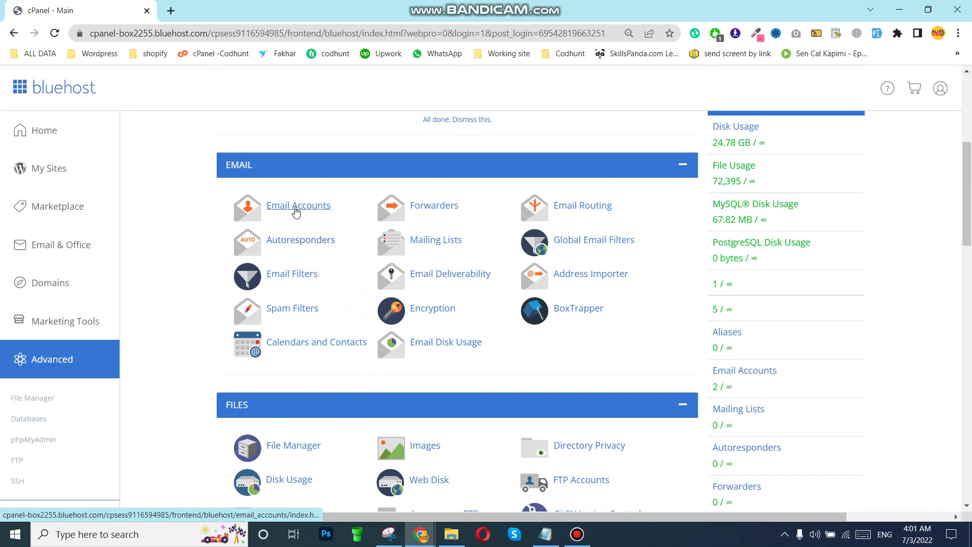
left_click(287, 212)
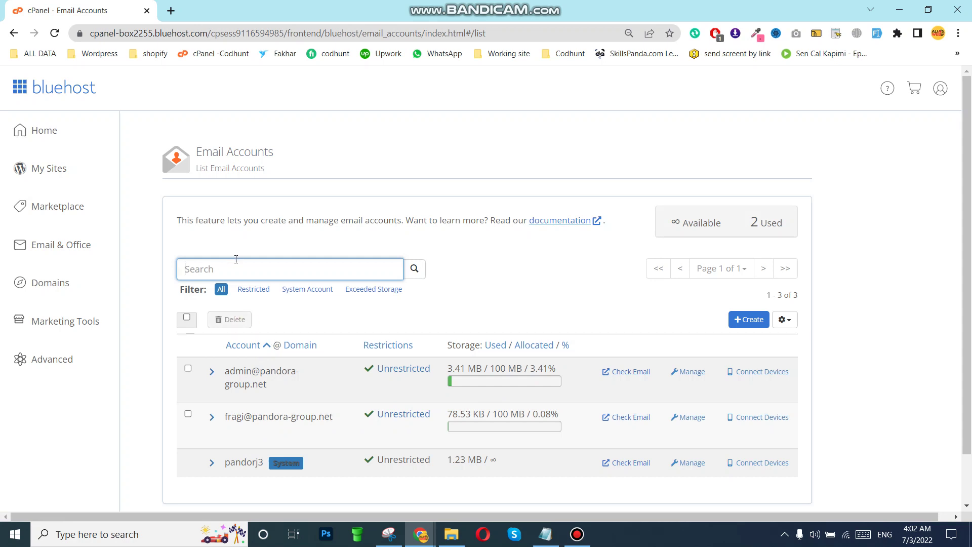
left_click(740, 324)
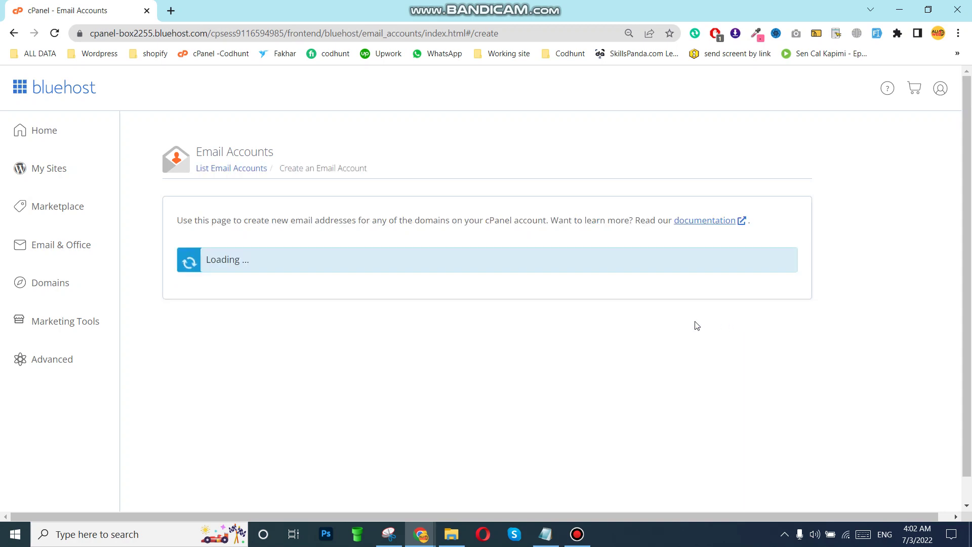
scroll(289, 272, "down", 3)
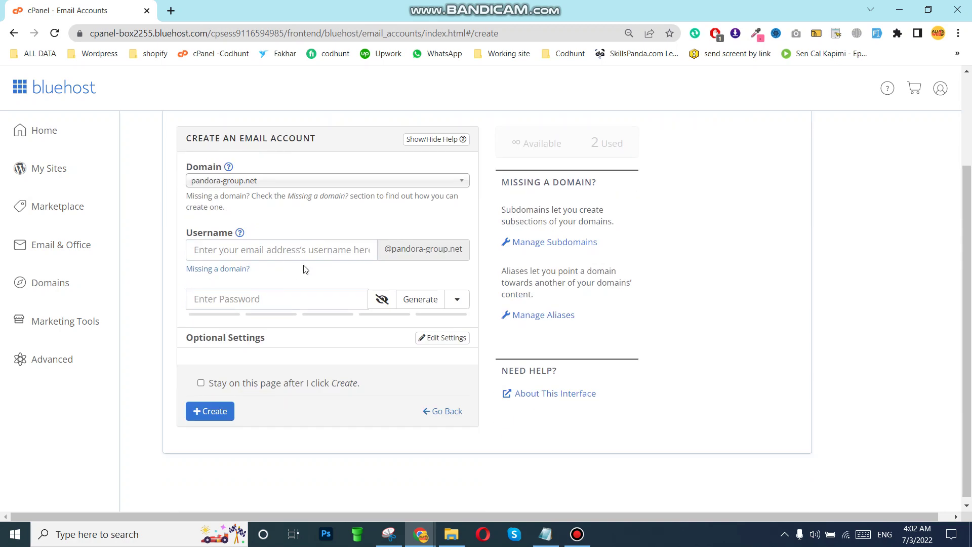
left_click(303, 178)
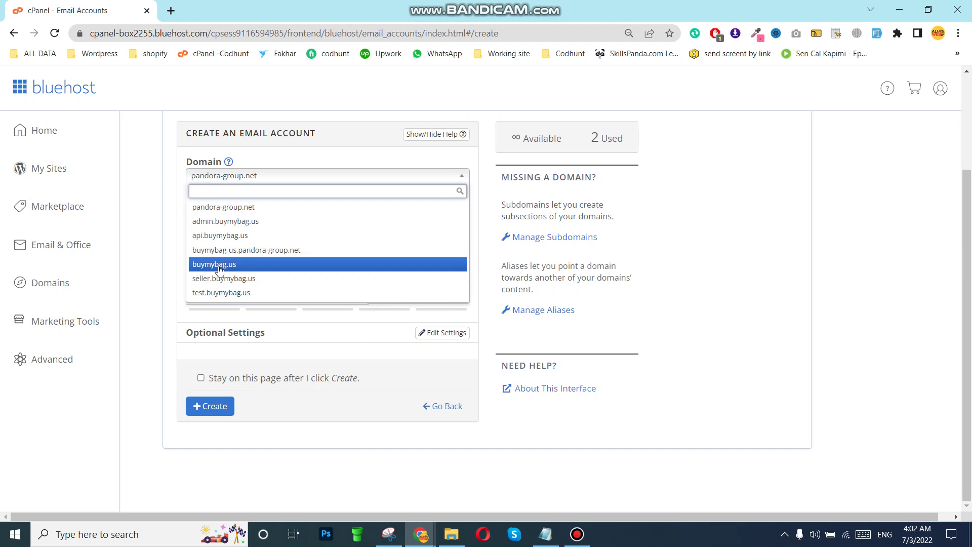
left_click(228, 265)
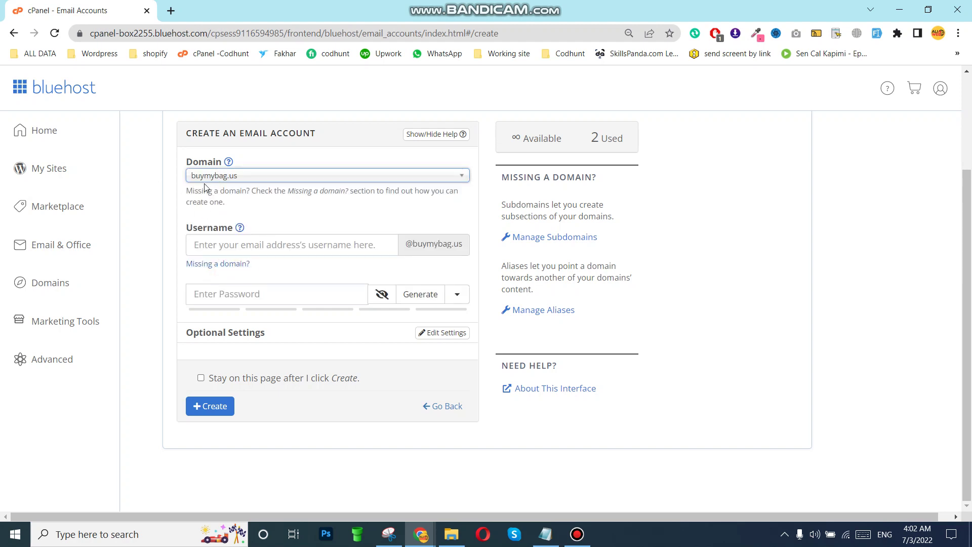
left_click(226, 246)
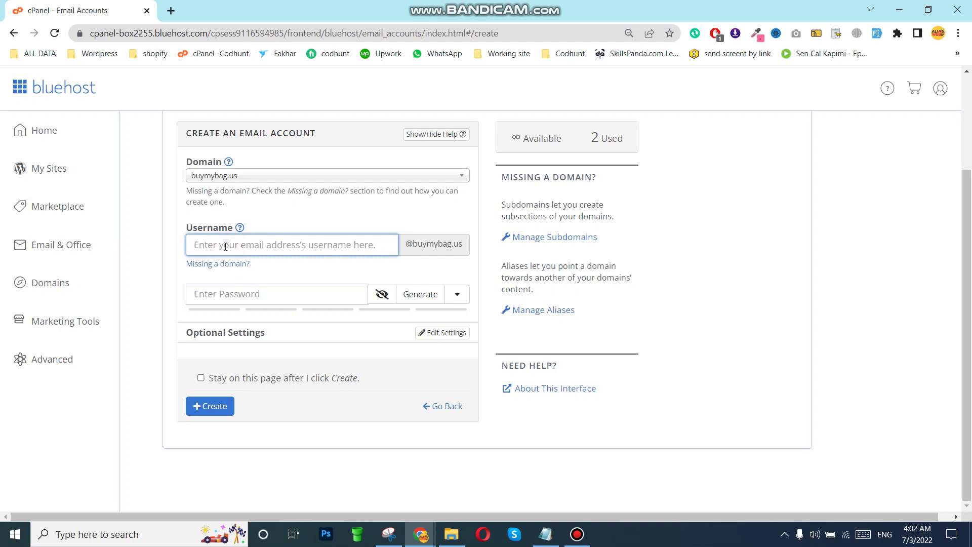
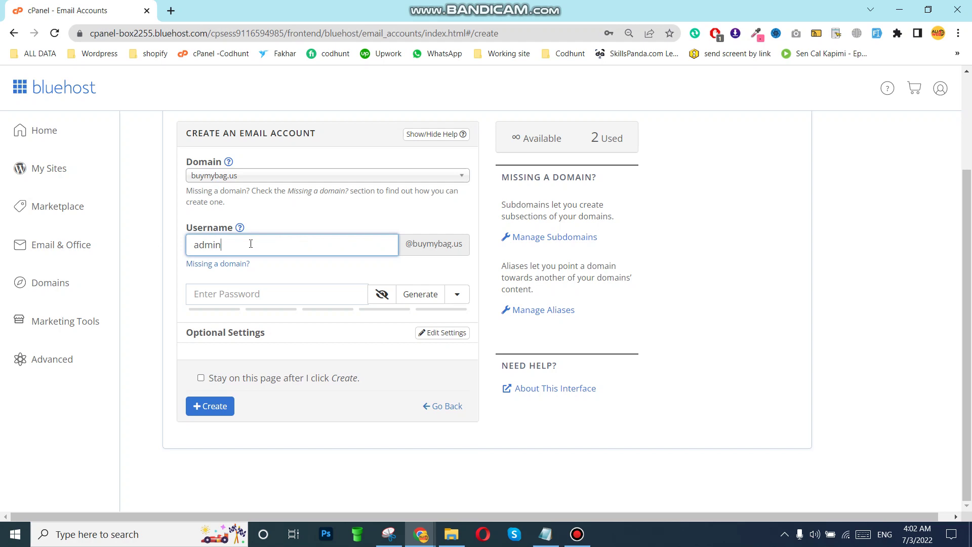
left_click_drag(188, 247, 342, 247)
left_click(245, 289)
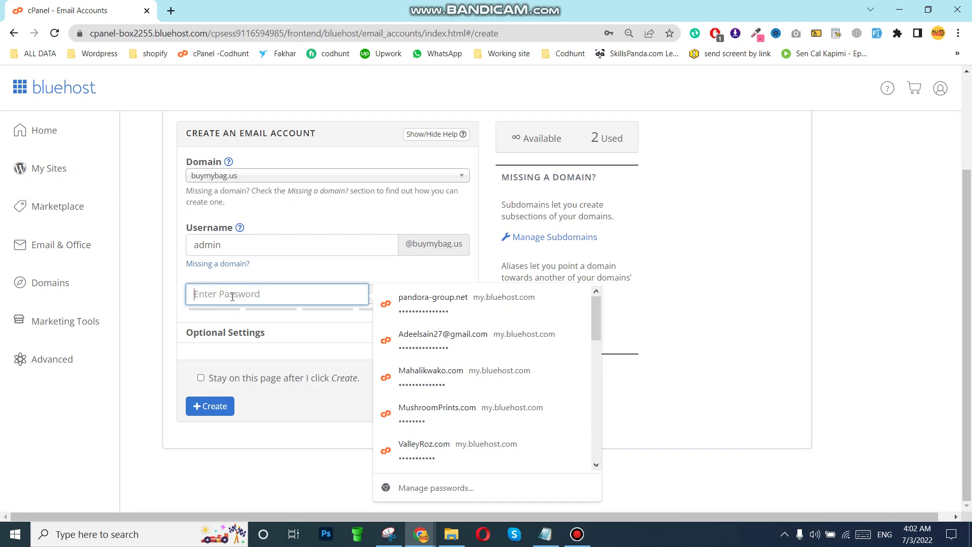
type("12")
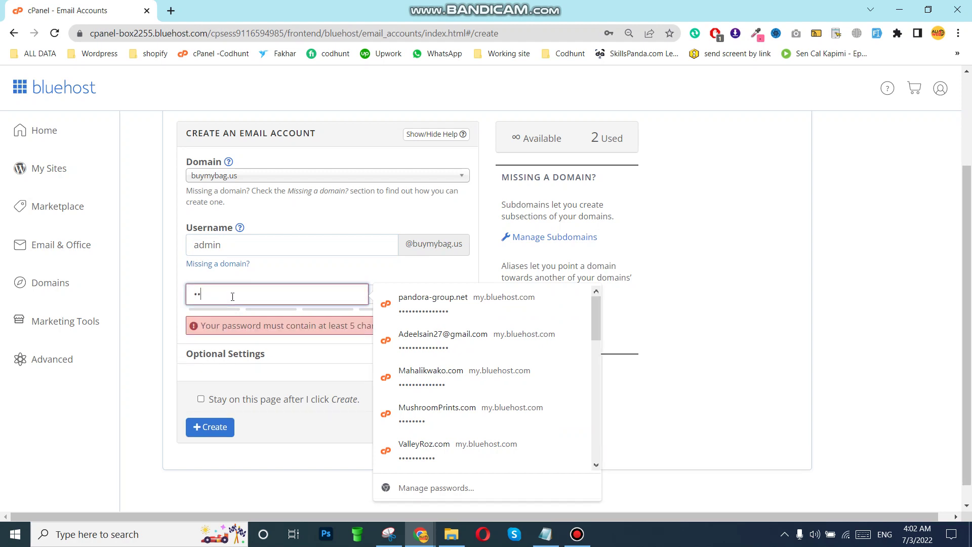
type("34567")
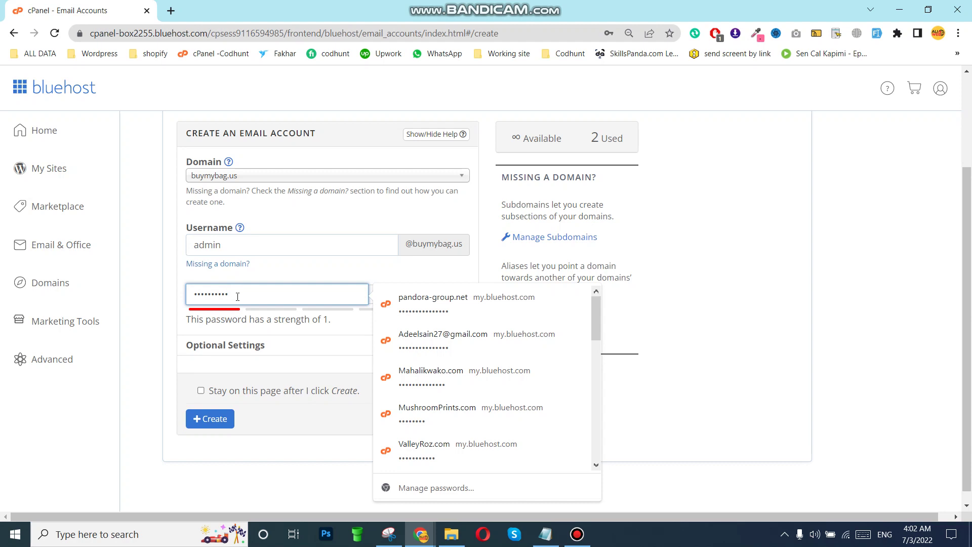
key("ctrl+a")
left_click(247, 296)
key("ctrl+v")
key("ctrl+z")
type("123456")
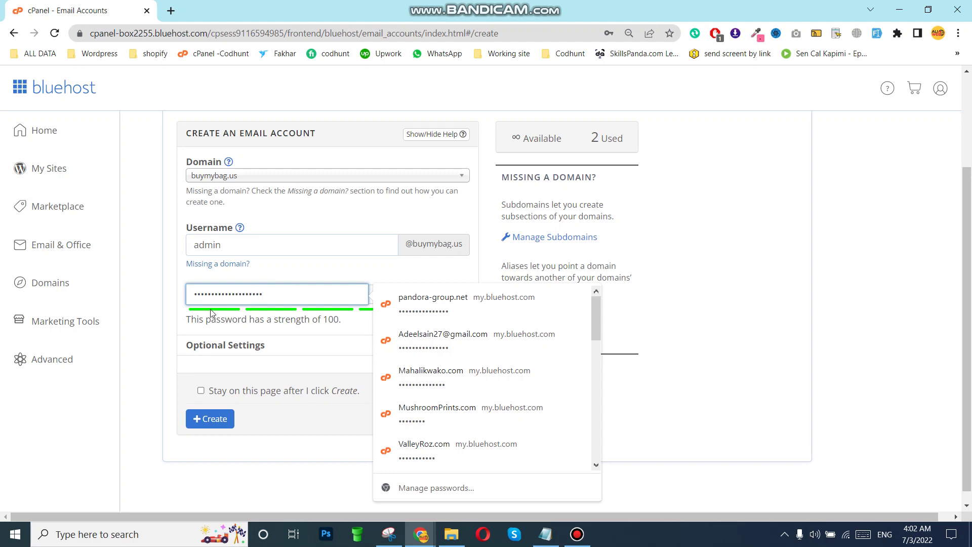
left_click(210, 357)
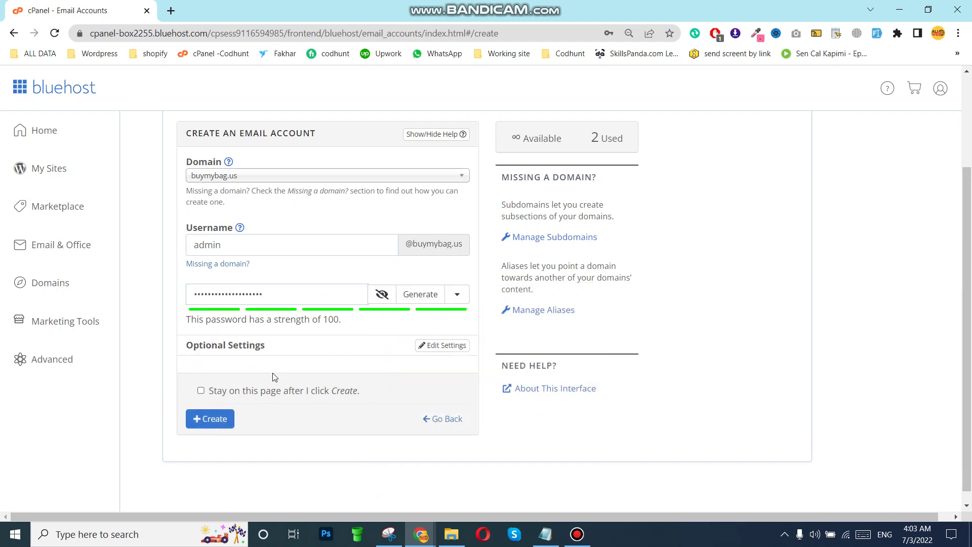
left_click(217, 424)
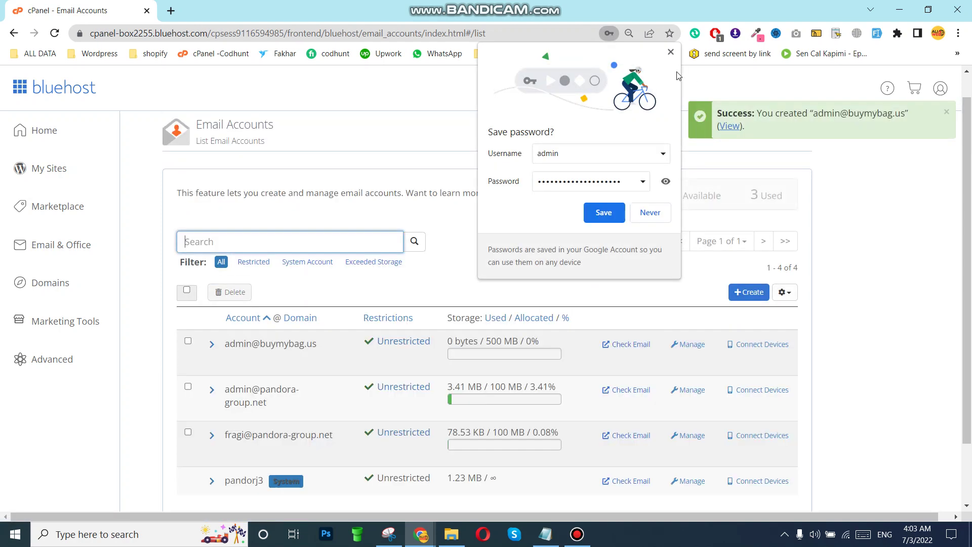
left_click(671, 54)
scroll(273, 283, "down", 2)
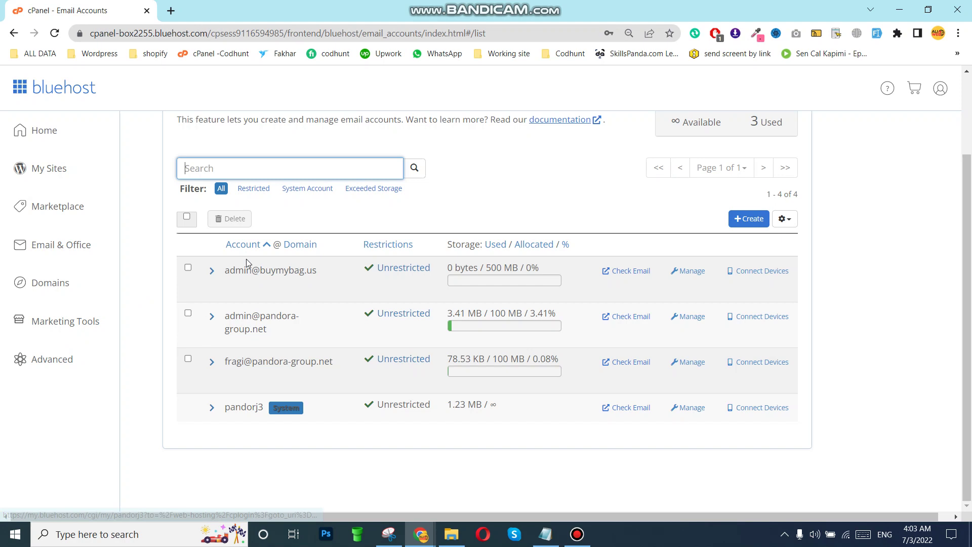
left_click(630, 276)
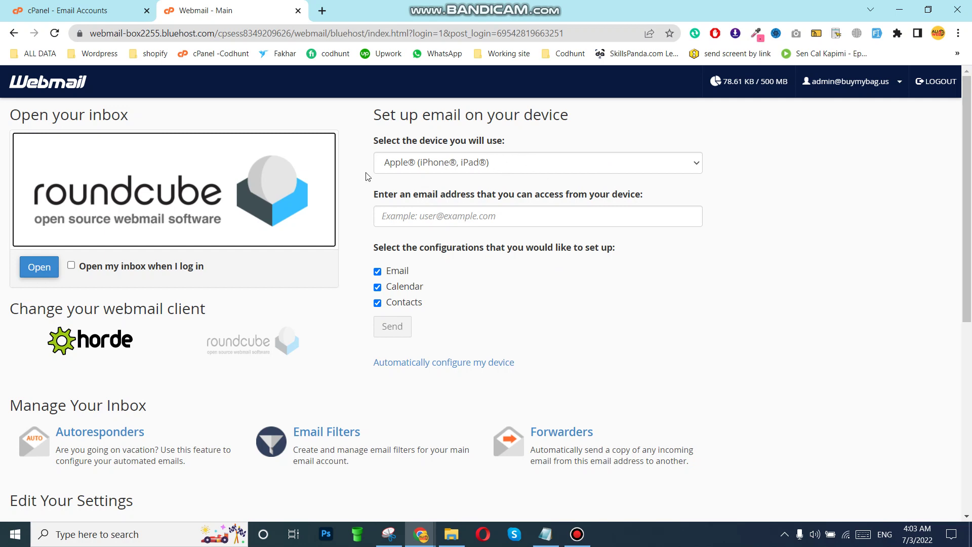
Open the Roundcube inbox and read cPanel's Client configuration settings message
left_click(48, 266)
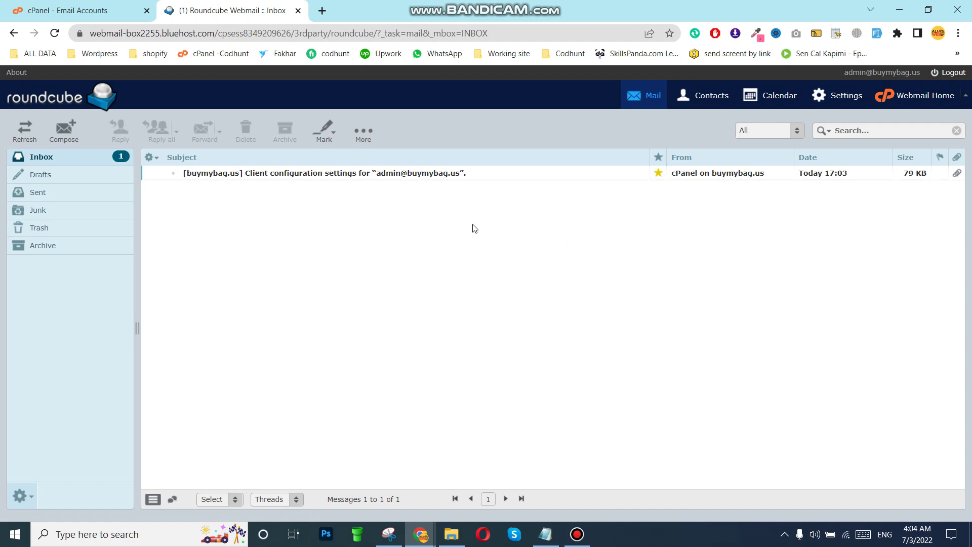
left_click(461, 178)
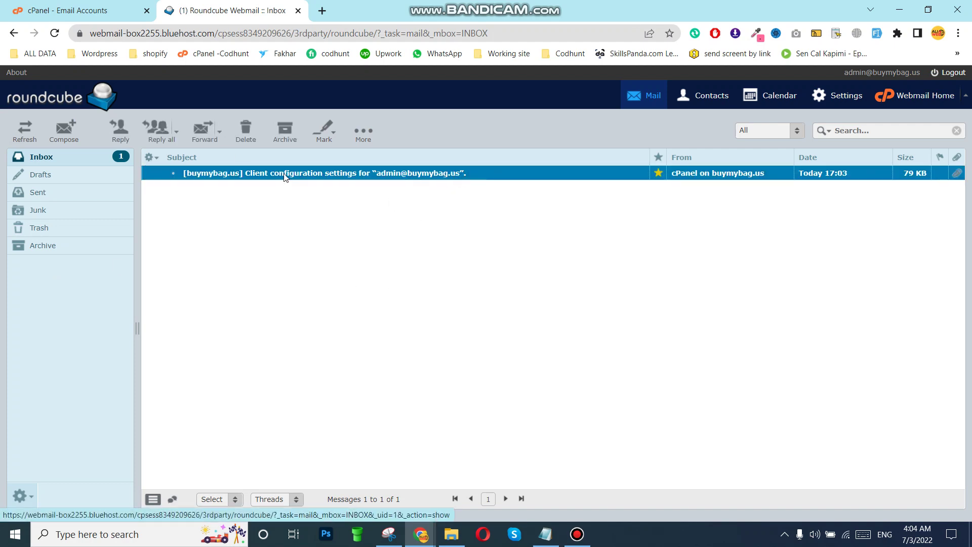
double_click(320, 175)
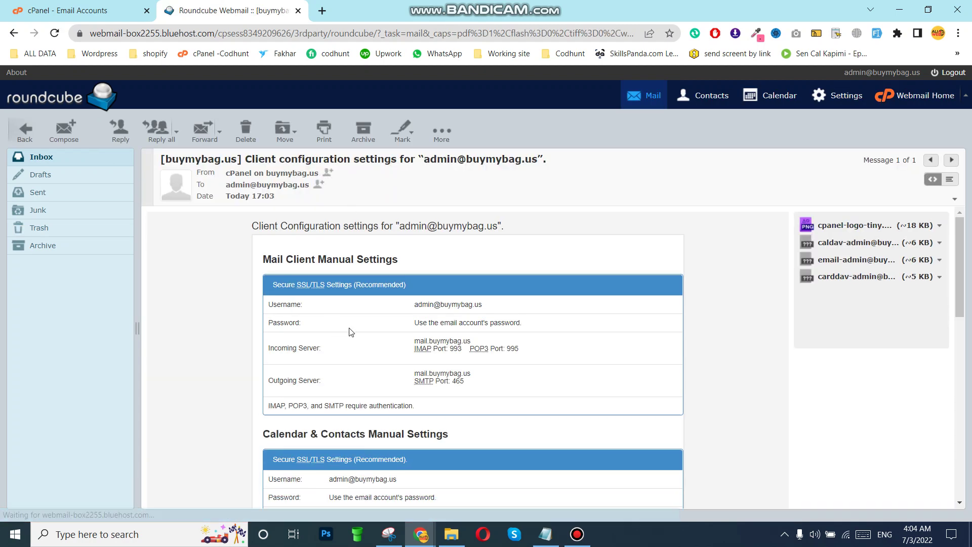
scroll(350, 330, "down", 6)
scroll(354, 331, "up", 5)
Go back from the configuration message to the Inbox message list
left_click(54, 156)
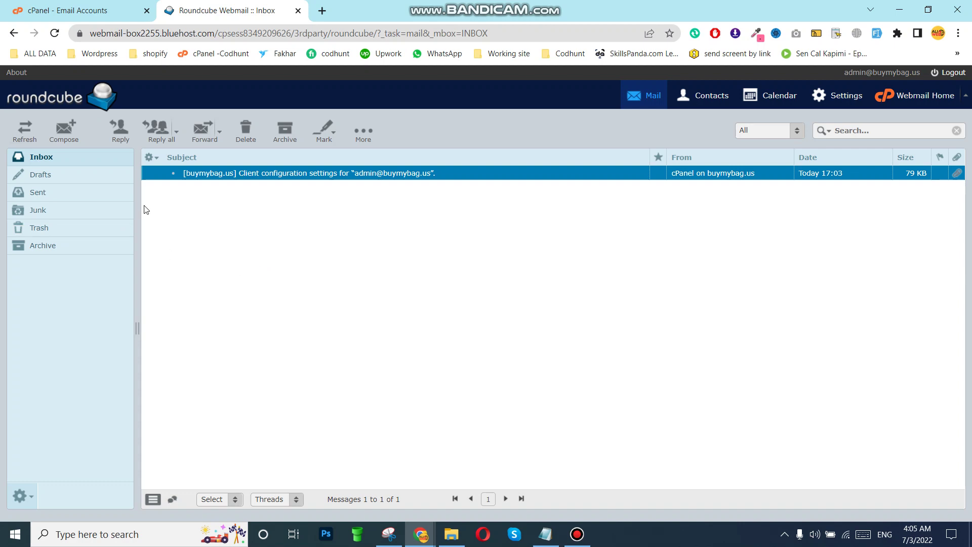
Refresh the Roundcube inbox four times, switch folders, then reload the webmail page twice
left_click(30, 126)
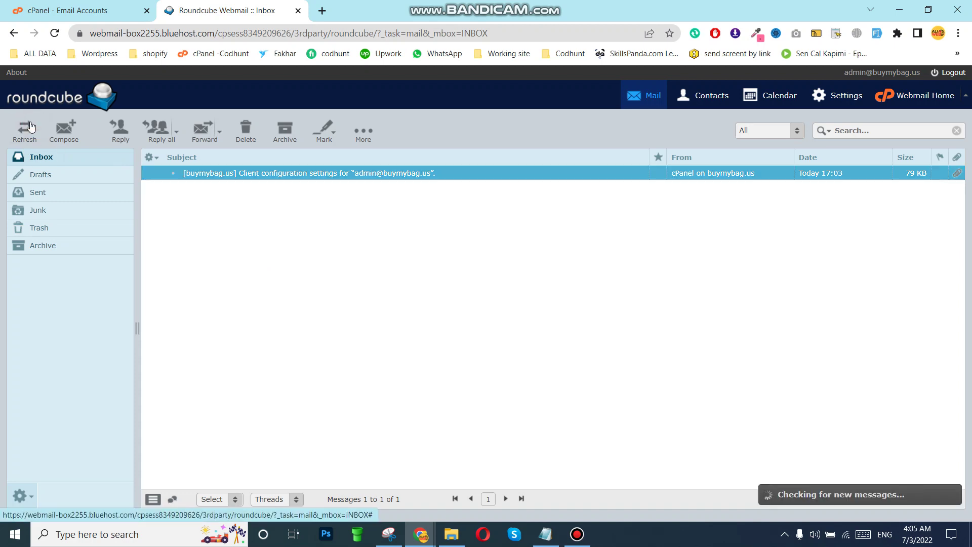
left_click(30, 126)
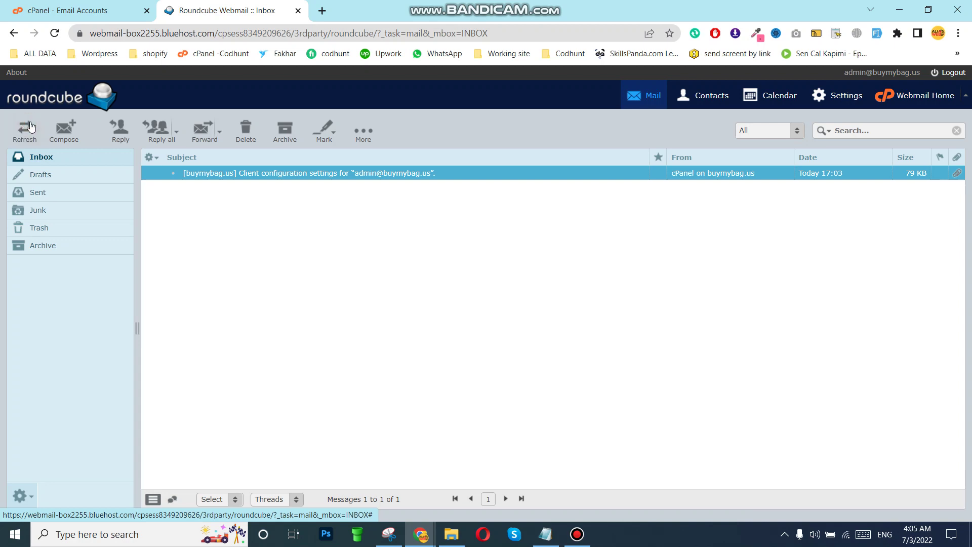
left_click(30, 126)
left_click(31, 126)
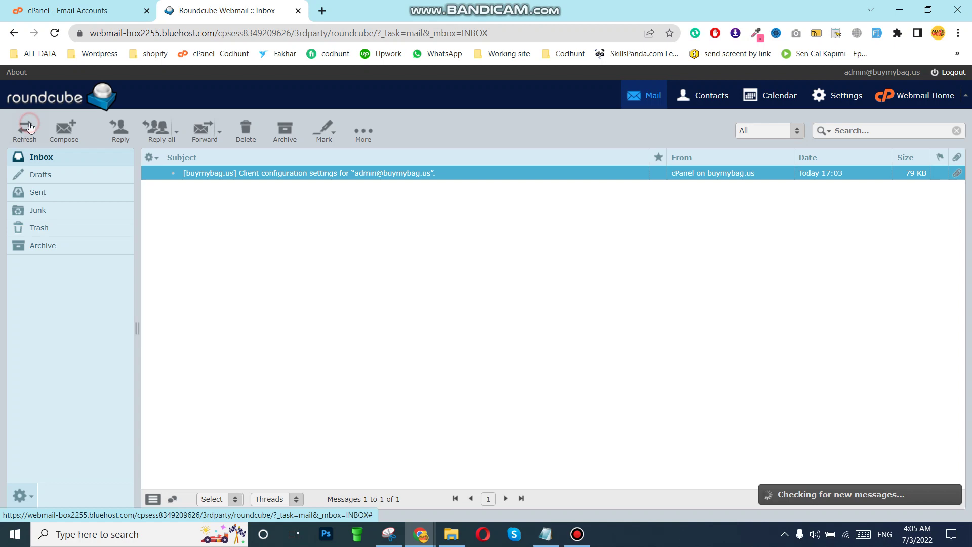
left_click(44, 174)
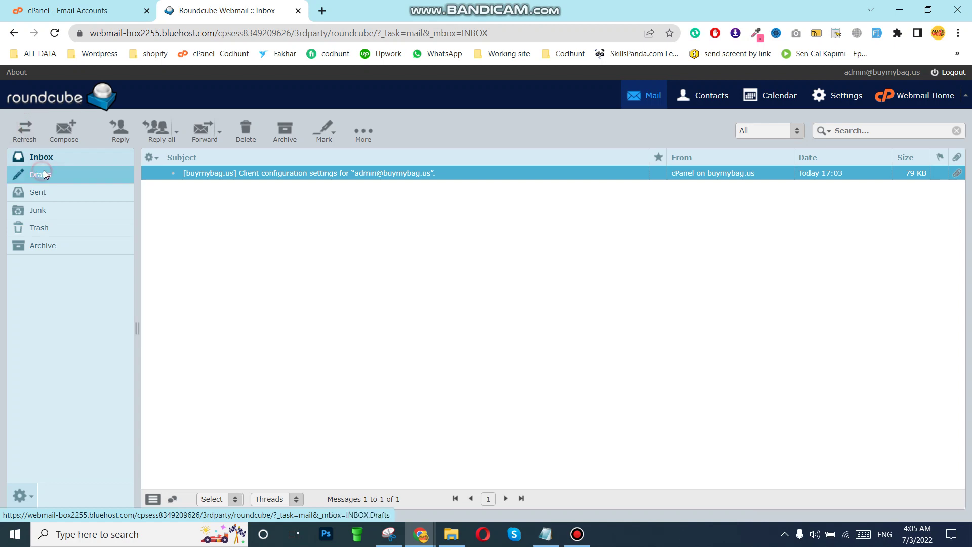
left_click(39, 159)
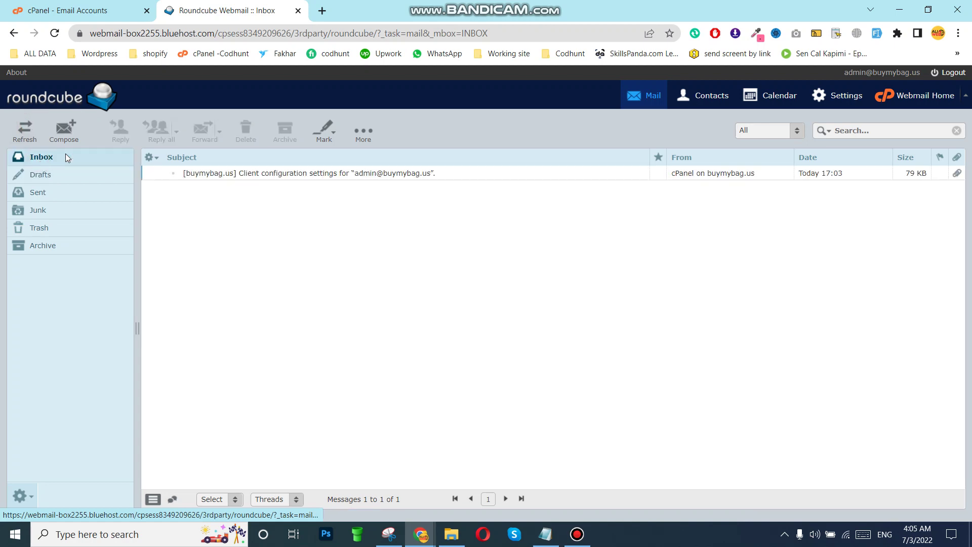
left_click(54, 33)
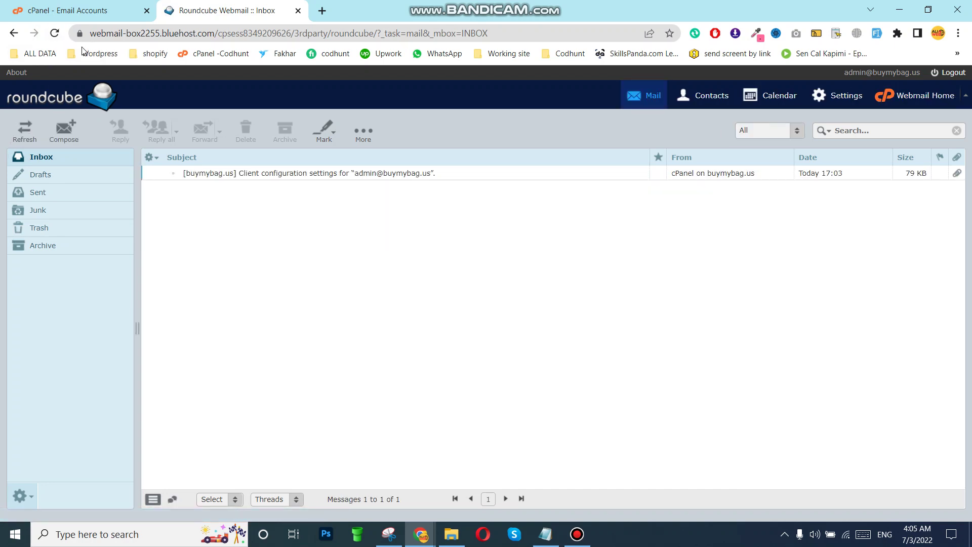
left_click(55, 34)
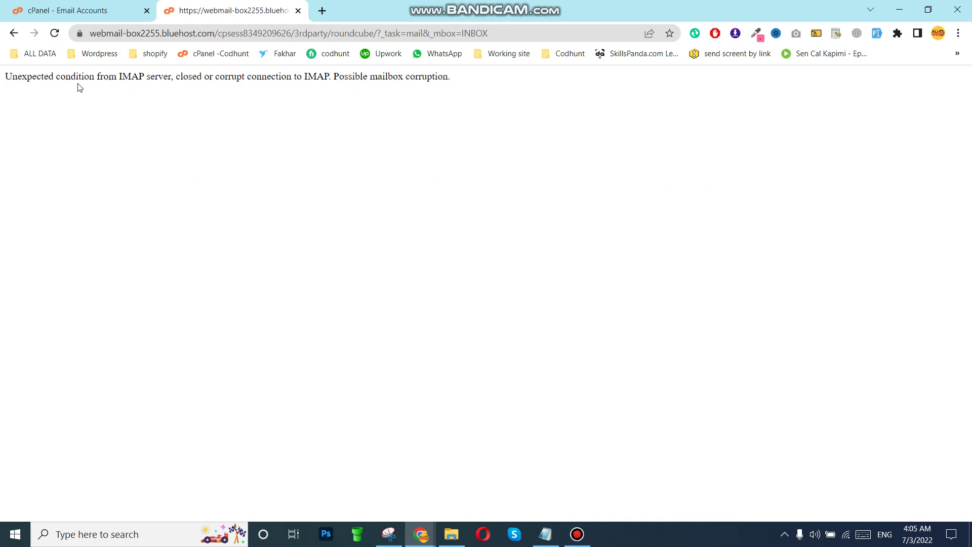
left_click(67, 10)
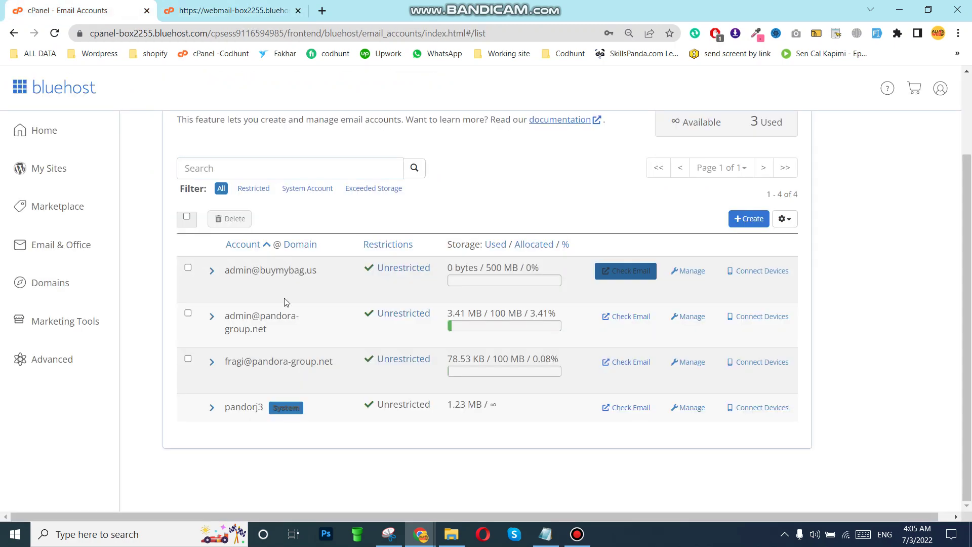
left_click(616, 273)
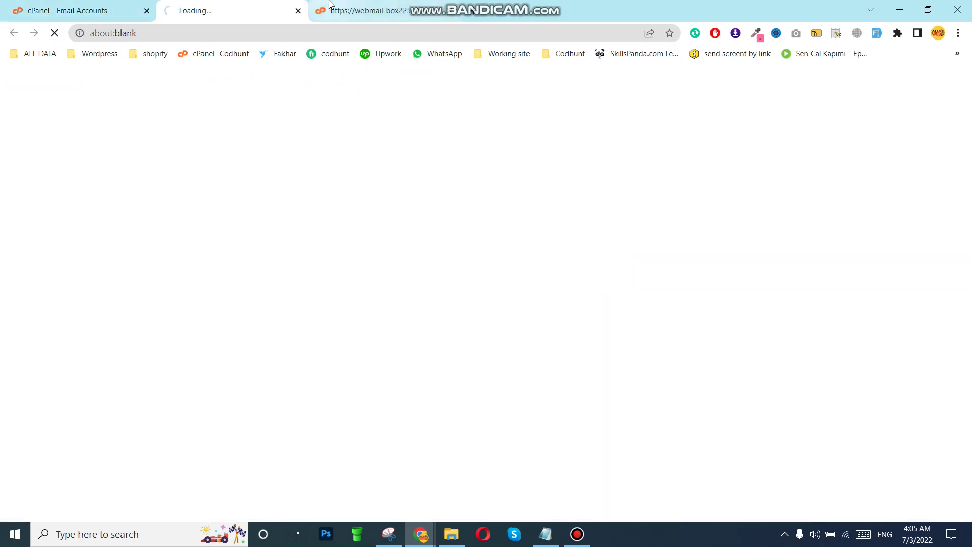
left_click(451, 11)
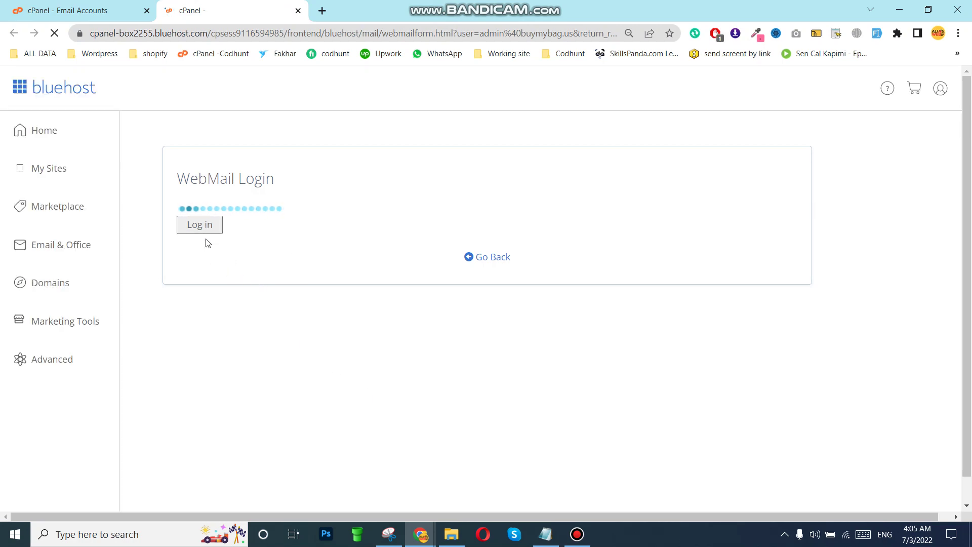
left_click(207, 228)
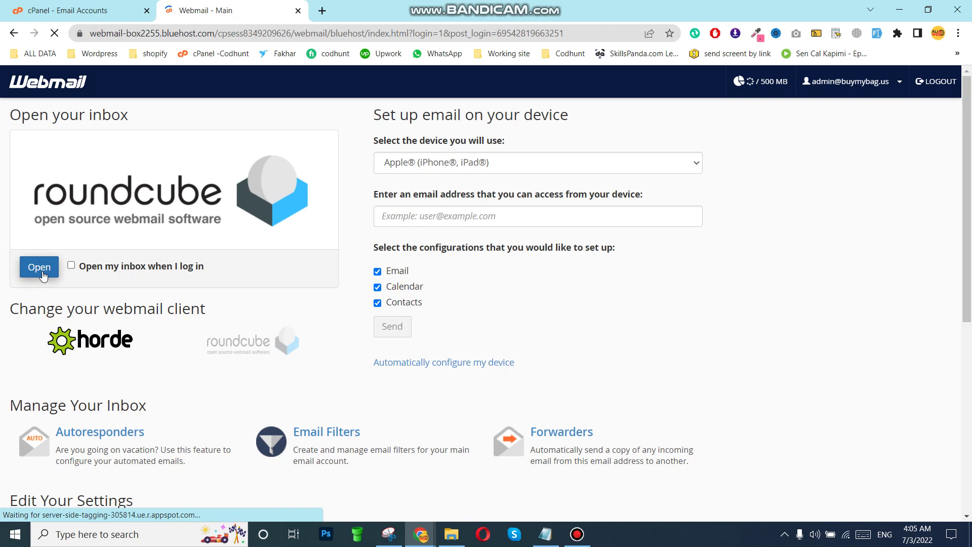
Open and read the 'Testing by Codhunt' message in the Roundcube inbox, then return to the message list
left_click(44, 275)
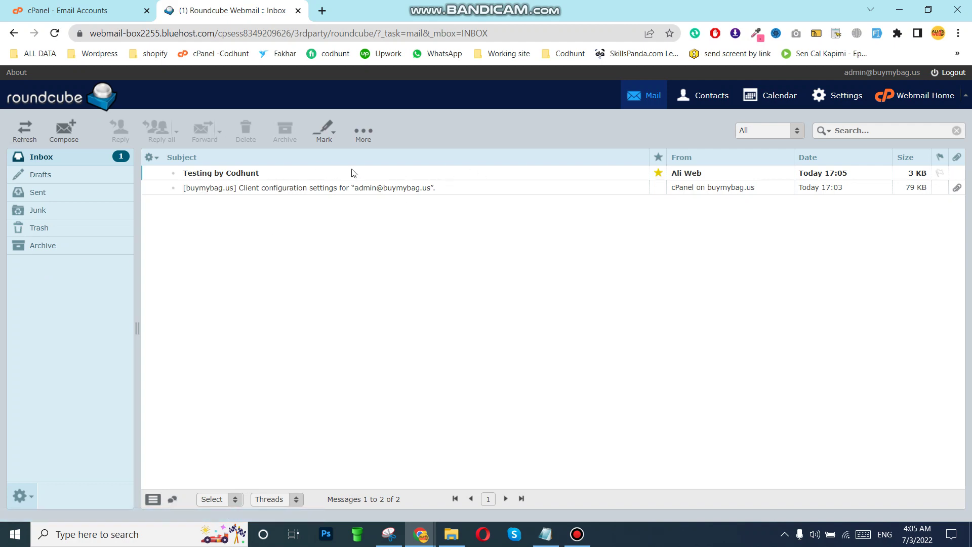
left_click(305, 175)
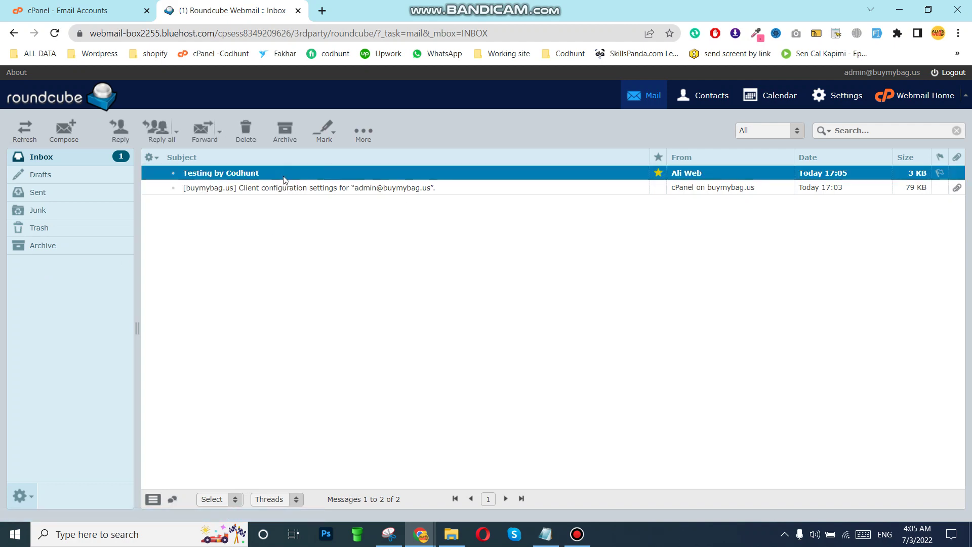
double_click(292, 178)
double_click(275, 174)
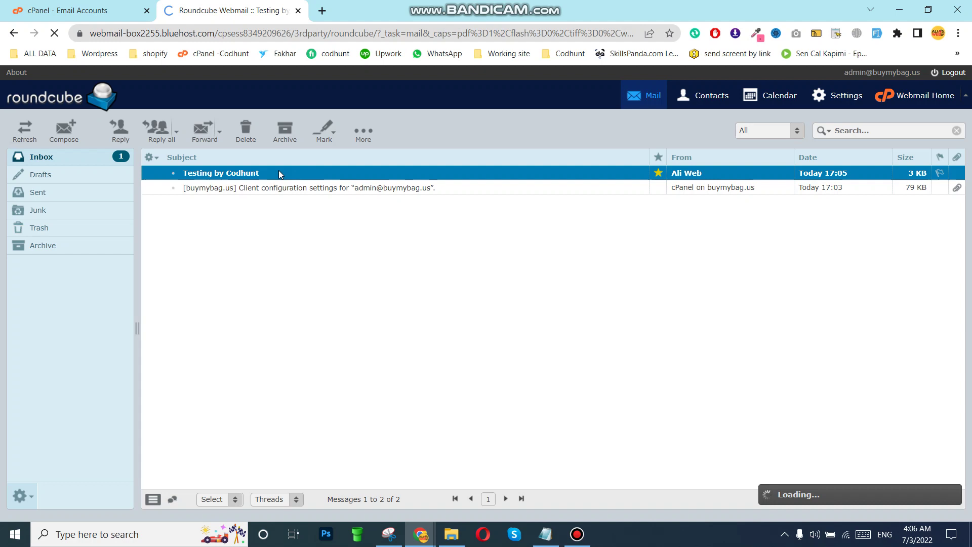
left_click_drag(143, 217, 261, 217)
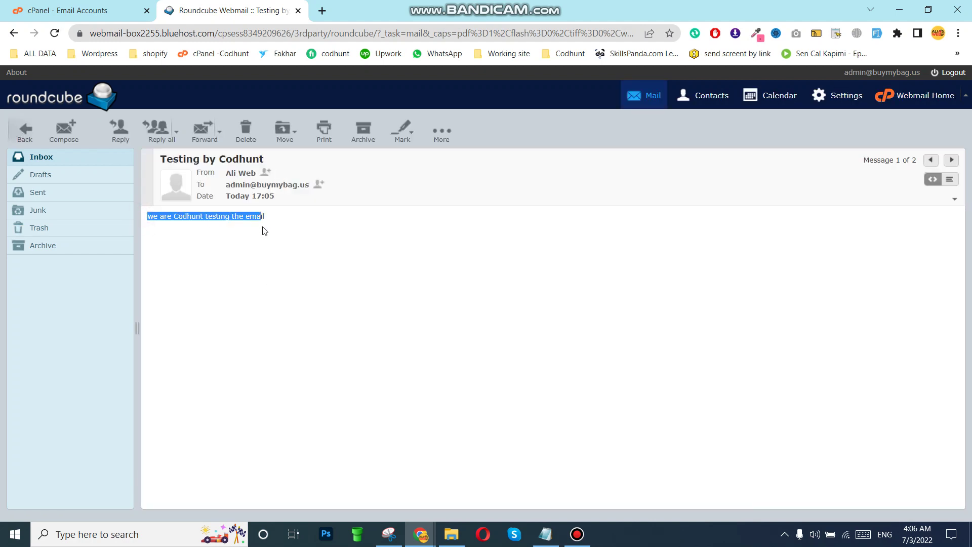
left_click(281, 222)
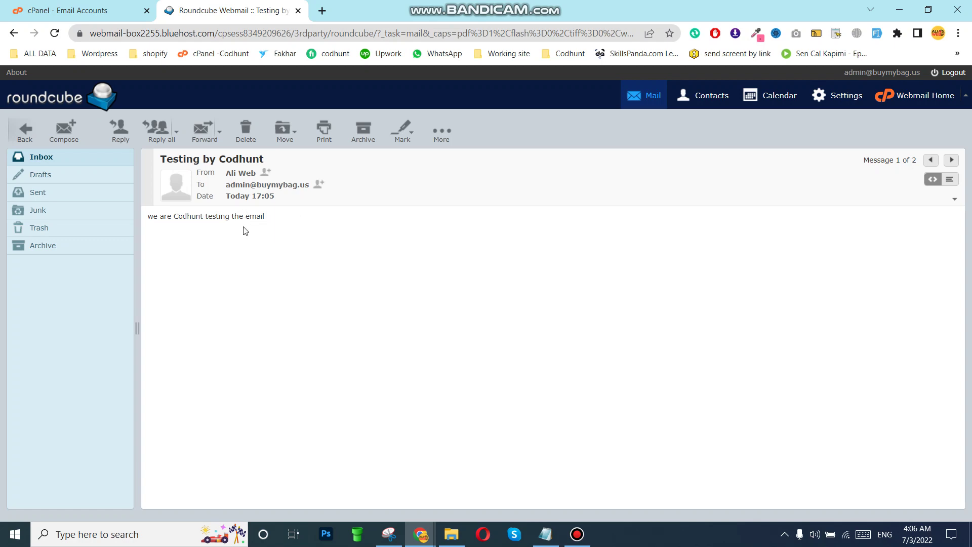
left_click(54, 158)
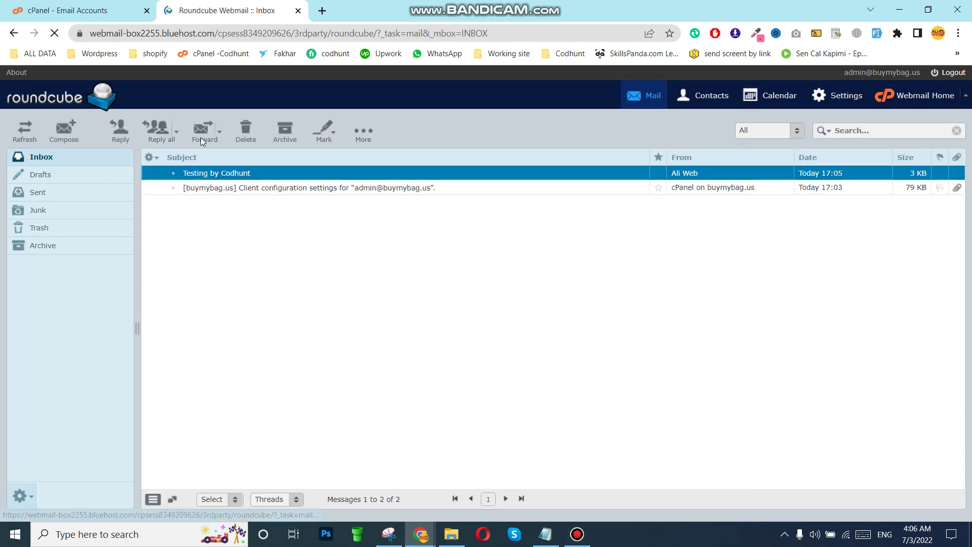
Return from the email accounts list to the cPanel home page and scroll to the Email tools section
left_click(71, 10)
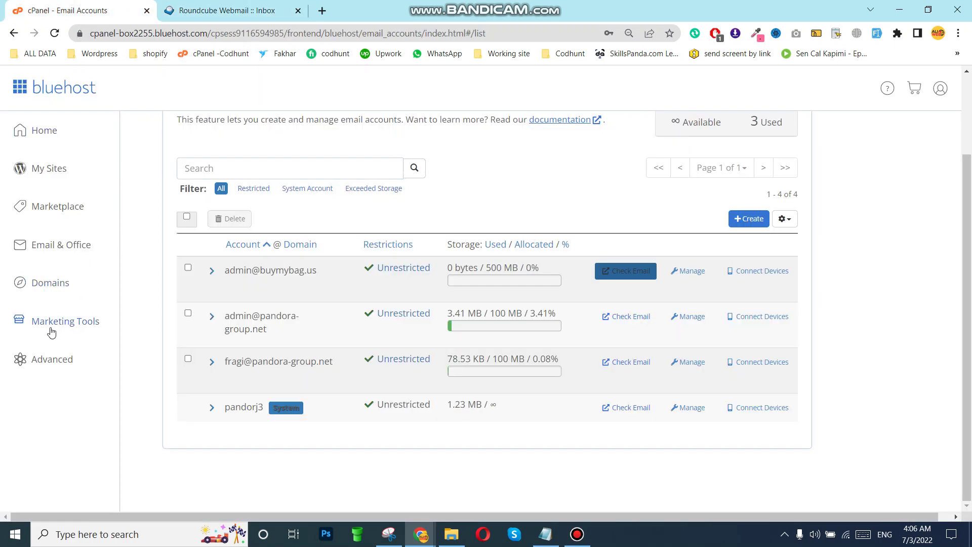
left_click(46, 363)
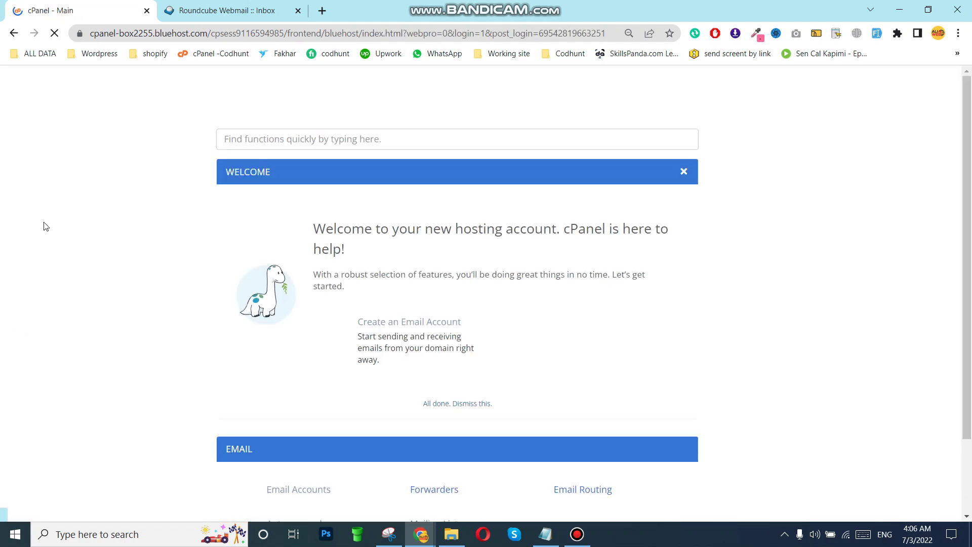
scroll(221, 342, "down", 3)
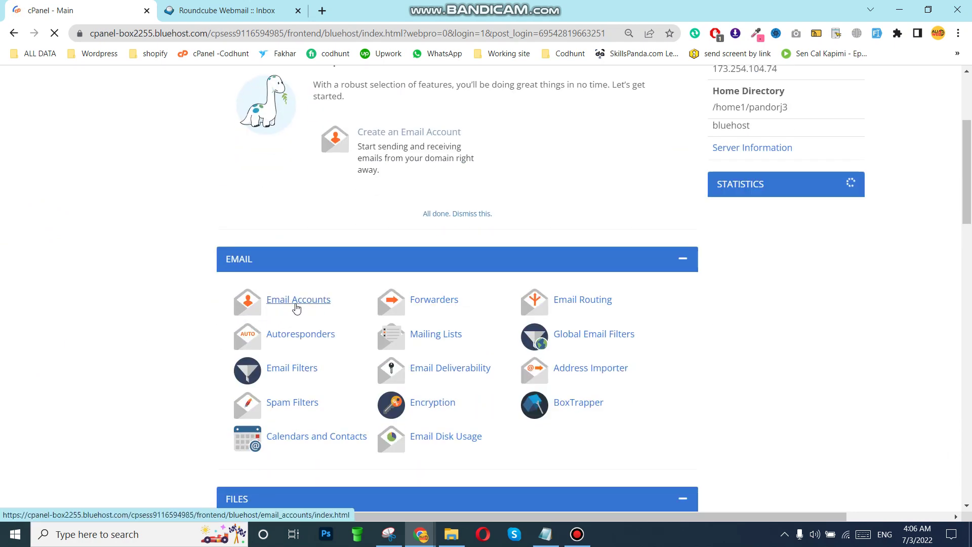
mouse_move(583, 534)
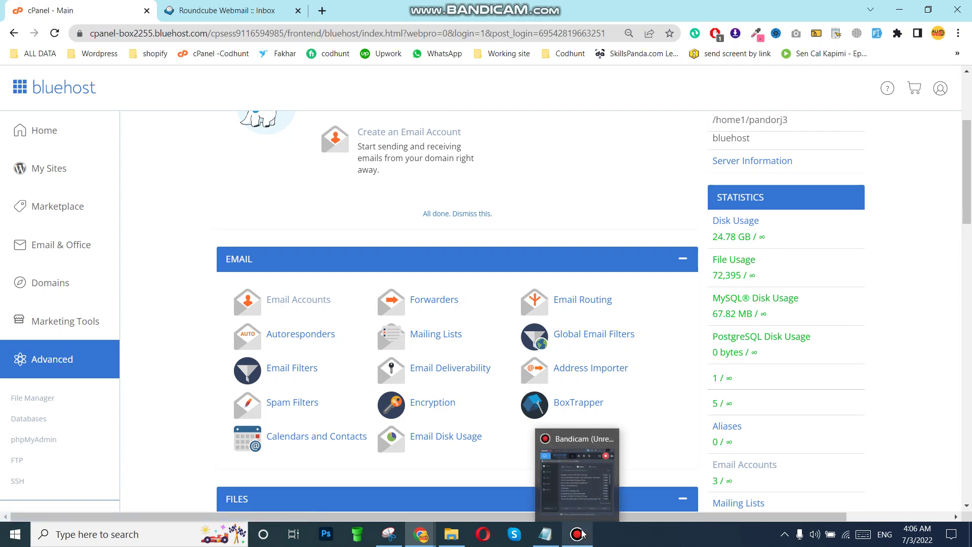